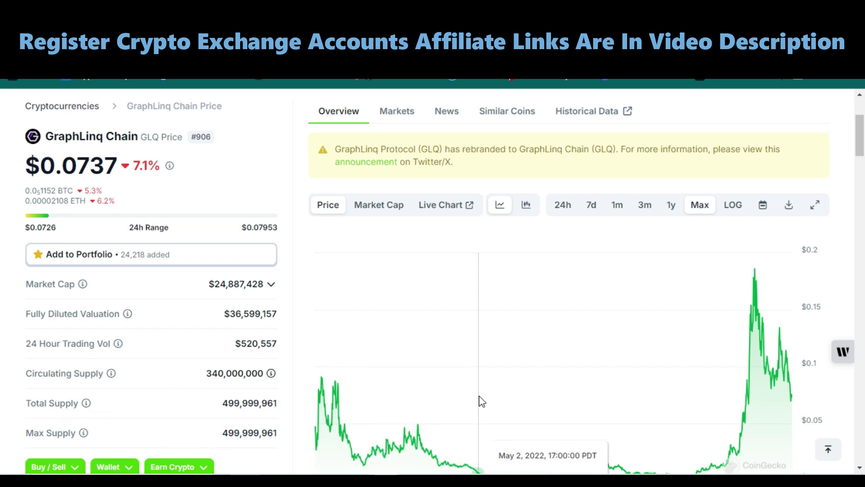
# Review GraphLinq's categories, info and markets on CoinGecko, then switch to the GLQUSDT TradingView tab.
pyautogui.moveTo(860, 154); pyautogui.dragTo(861, 199)
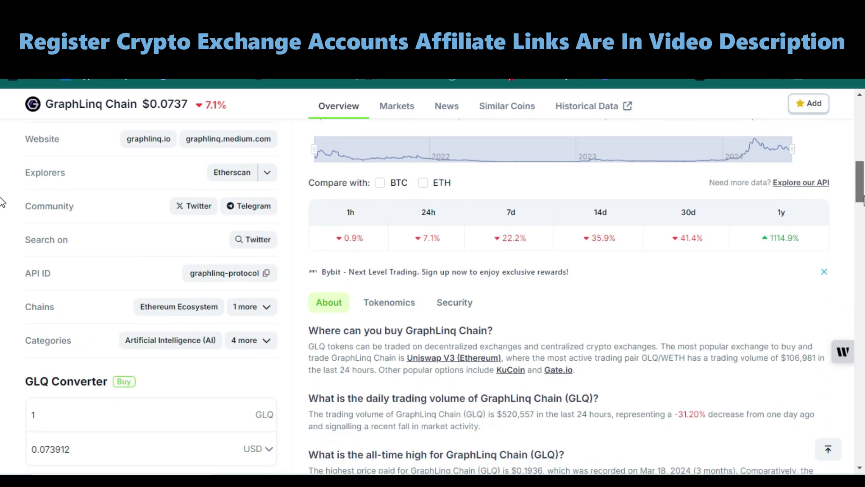
pyautogui.click(267, 343)
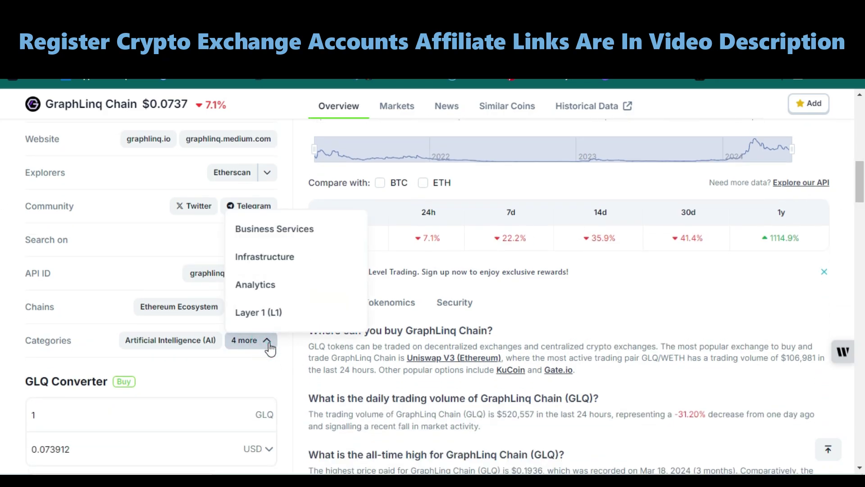
pyautogui.click(247, 371)
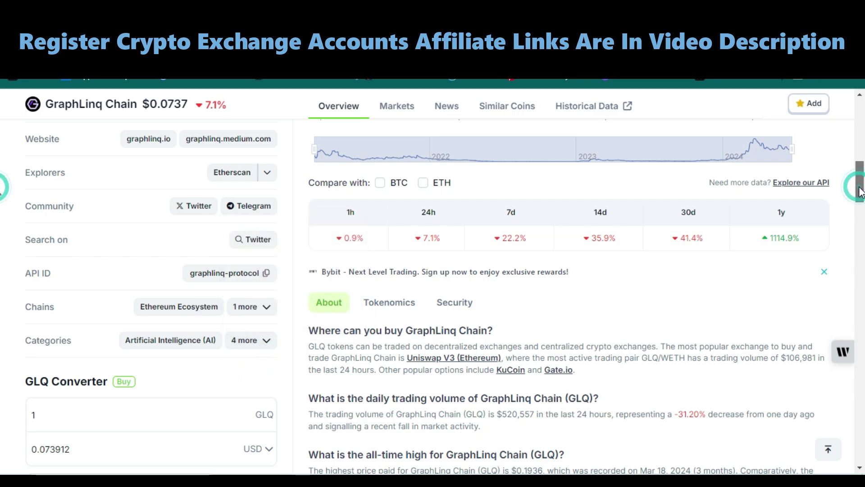
pyautogui.moveTo(861, 192); pyautogui.dragTo(861, 222)
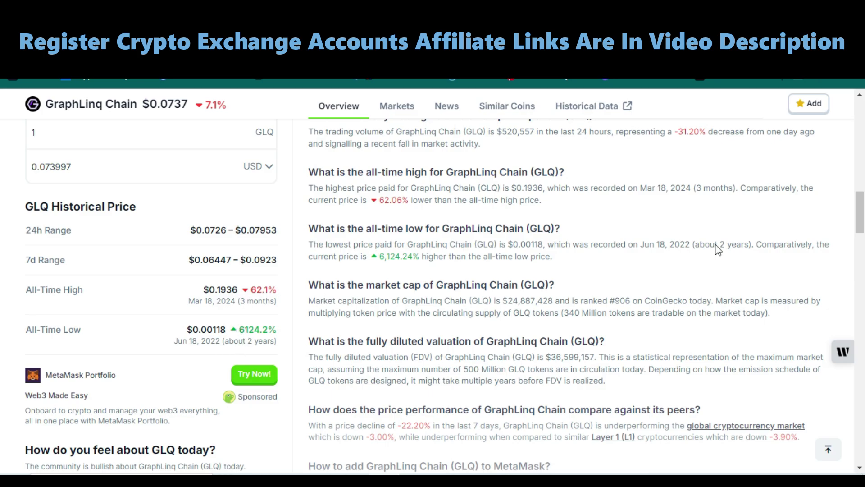
pyautogui.moveTo(860, 208); pyautogui.dragTo(862, 273)
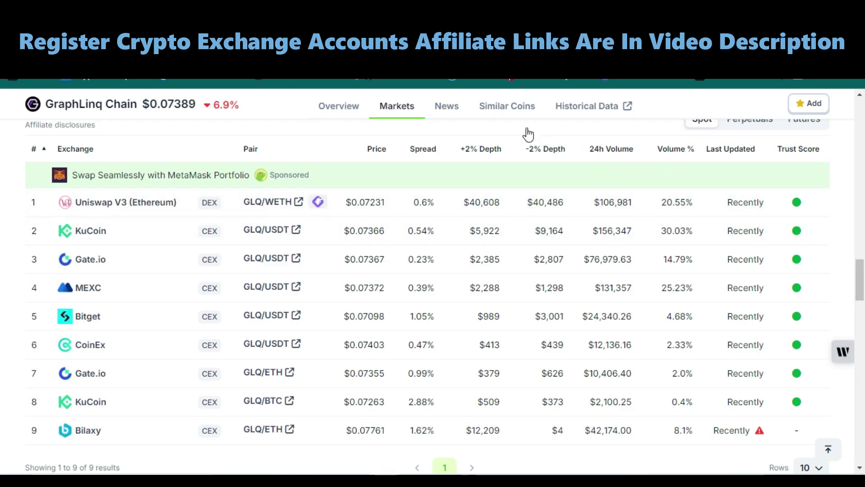
pyautogui.click(203, 29)
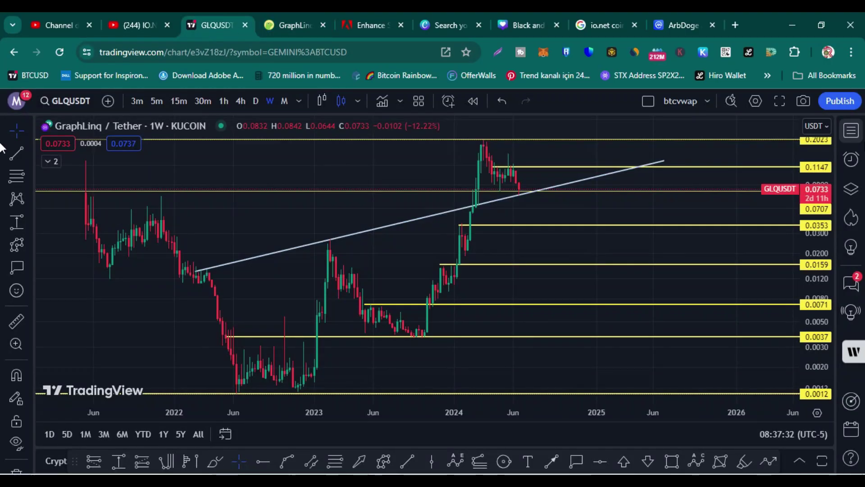
# Make the chart full screen and brush a circle around the latest candles at the trendline.
pyautogui.click(780, 100)
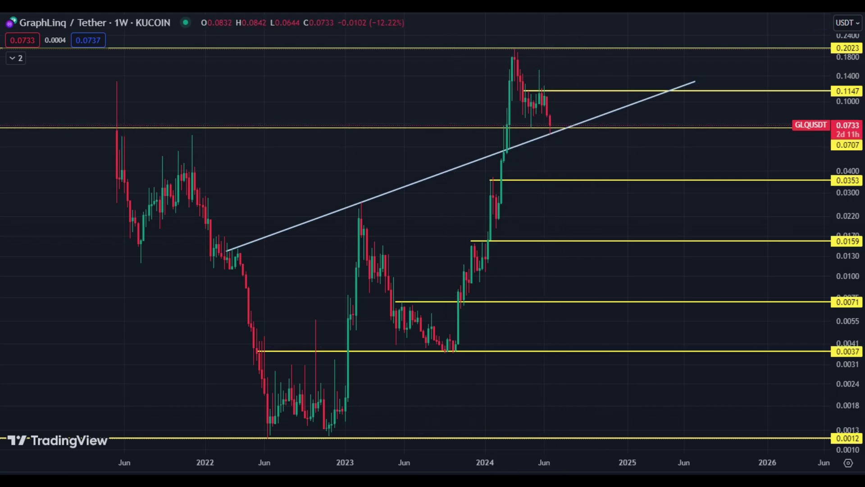
pyautogui.moveTo(552, 122)
pyautogui.mouseDown()
pyautogui.moveTo(577, 130)
pyautogui.moveTo(543, 135)
pyautogui.moveTo(574, 129)
pyautogui.mouseUp()
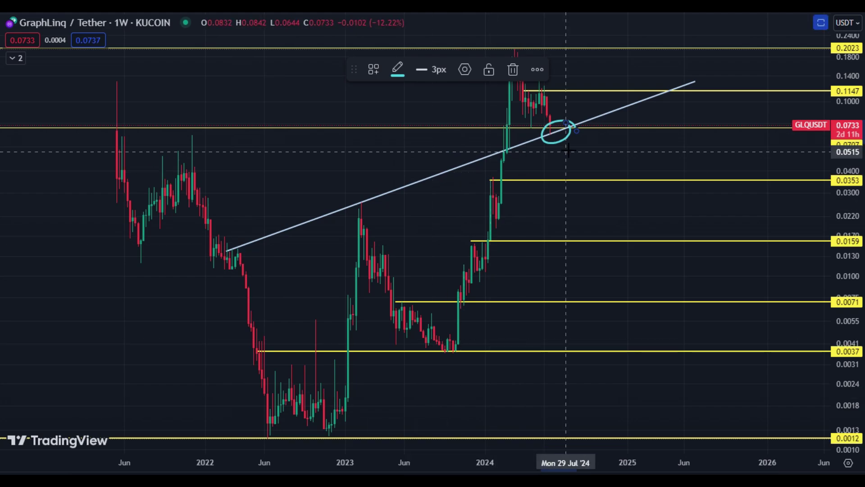
# Delete the brush circle and add a horizontal level at 0.0459.
pyautogui.click(511, 71)
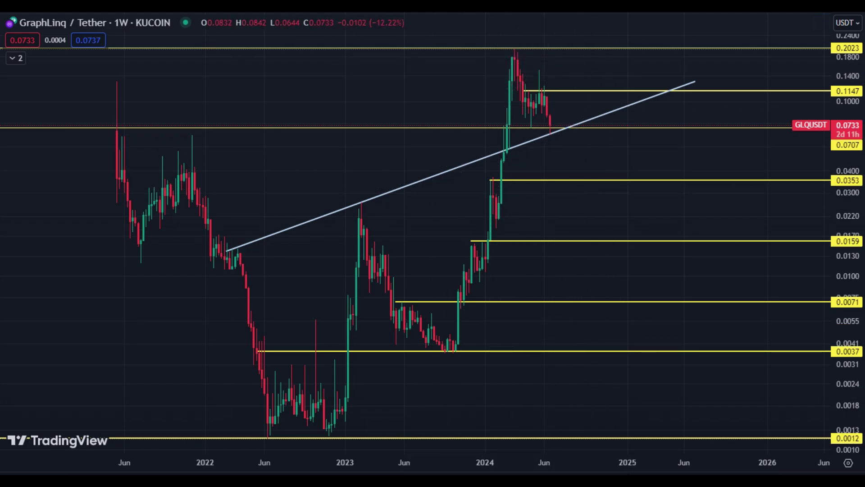
pyautogui.click(155, 160)
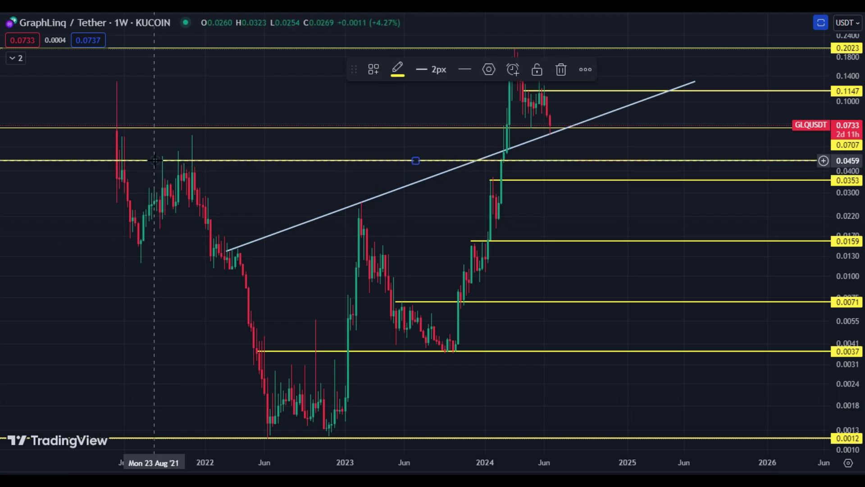
pyautogui.click(712, 223)
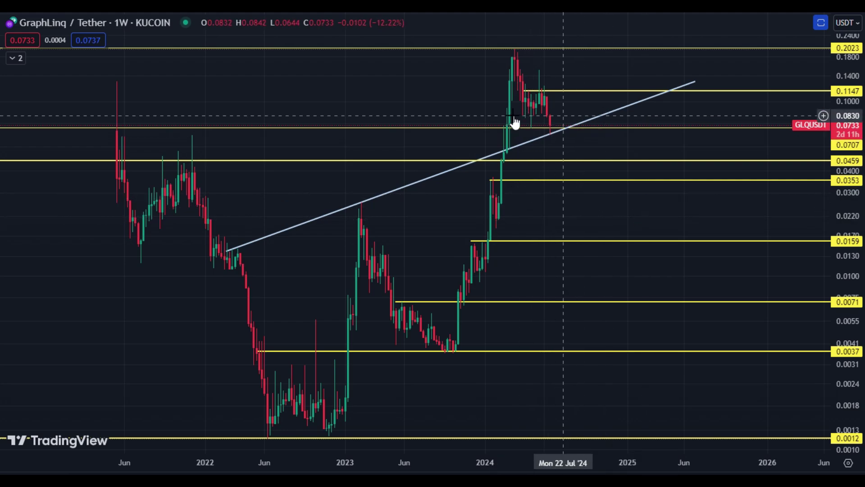
# Undo the accidental level shifts and add a horizontal level at 0.0268 at the 2023 high.
pyautogui.click(555, 132)
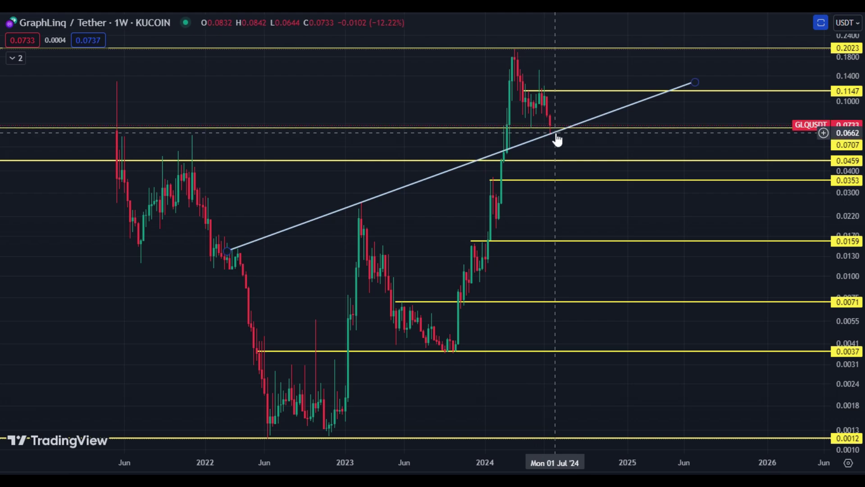
pyautogui.click(566, 161)
pyautogui.moveTo(565, 161); pyautogui.dragTo(565, 182)
pyautogui.hotkey('ctrl', 'z')
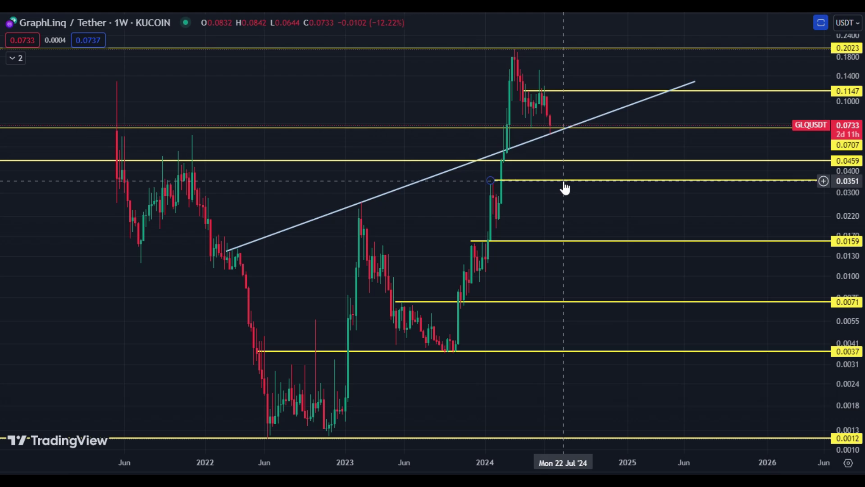
pyautogui.hotkey('ctrl', 'z')
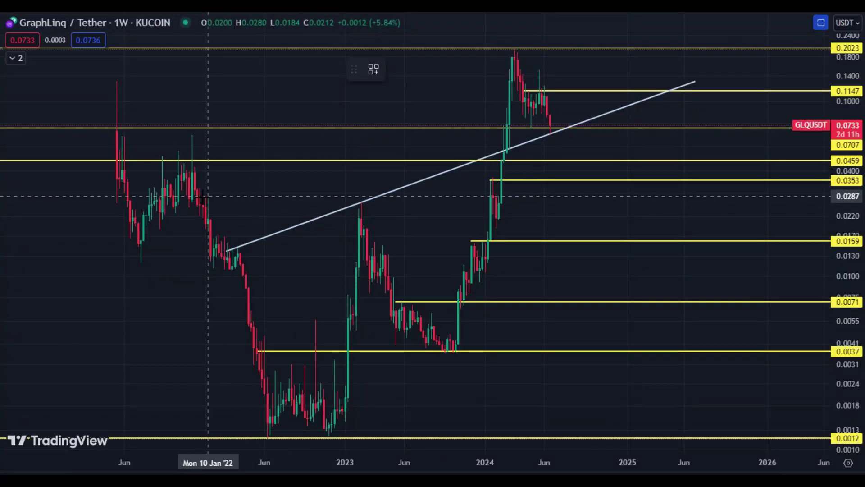
pyautogui.hotkey('alt', 'h')
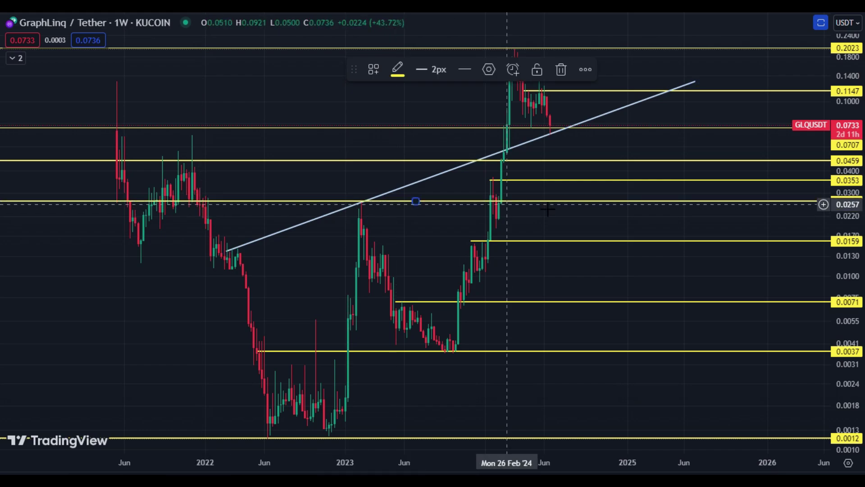
pyautogui.click(570, 219)
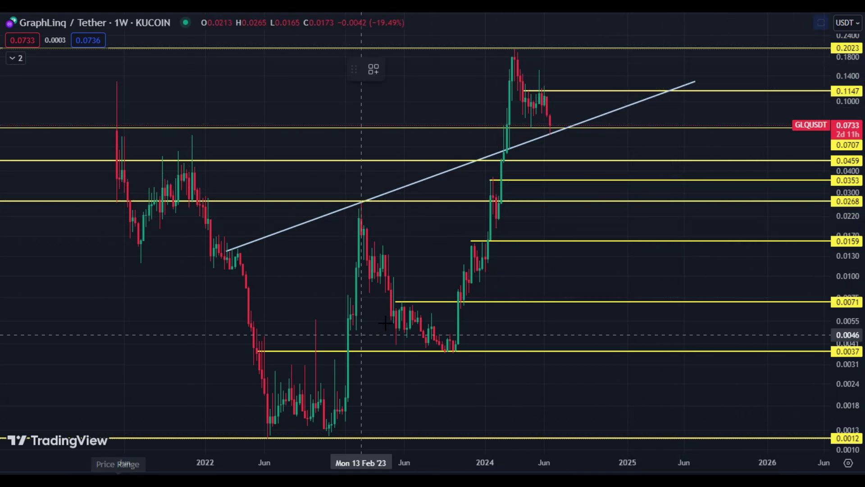
pyautogui.keyDown('shift'); pyautogui.click(456, 352); pyautogui.keyUp('shift')
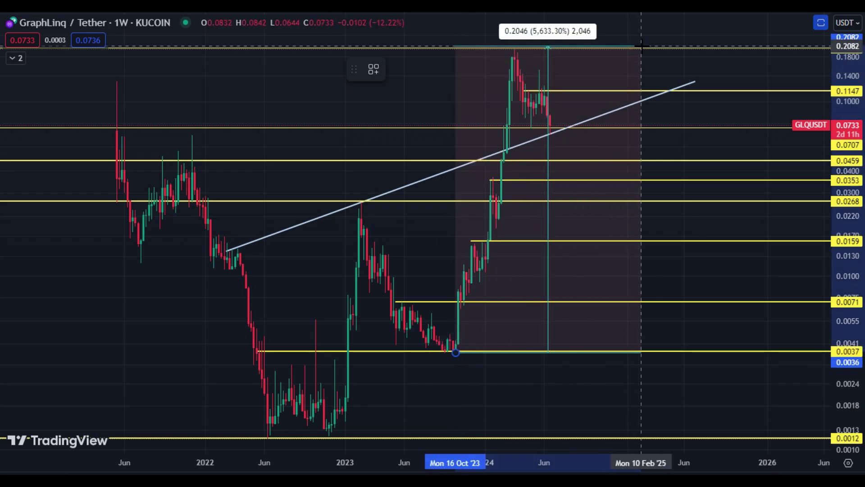
pyautogui.click(646, 48)
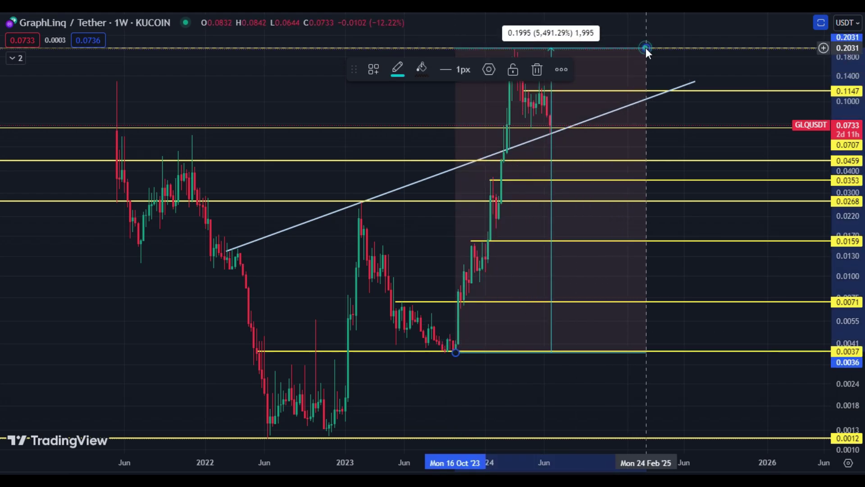
pyautogui.click(734, 40)
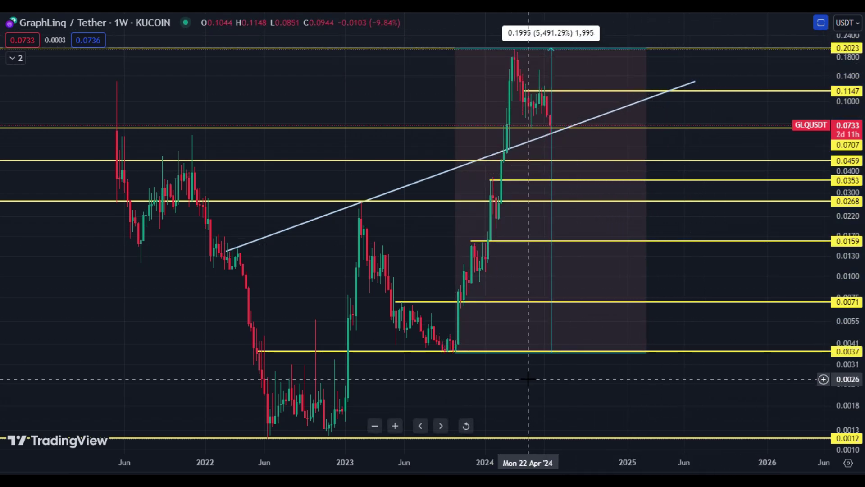
pyautogui.click(647, 45)
pyautogui.click(536, 69)
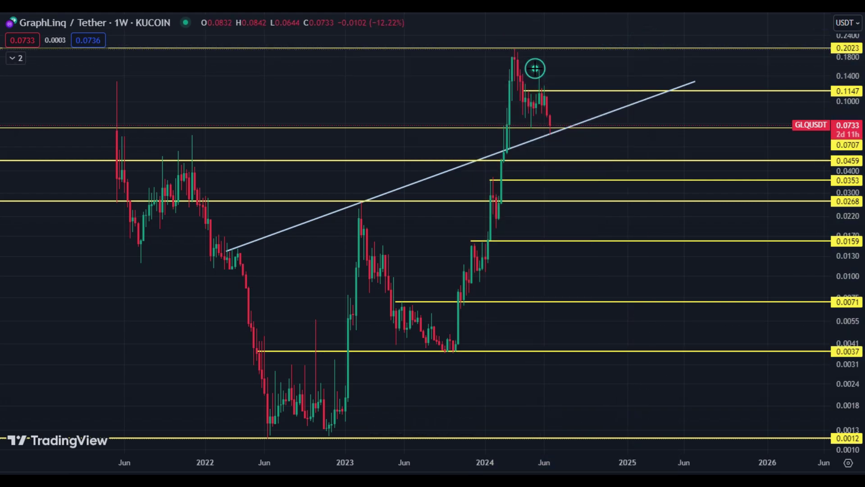
# Show and then hide the volume bars from the indicator list.
pyautogui.click(13, 58)
pyautogui.moveTo(49, 78)
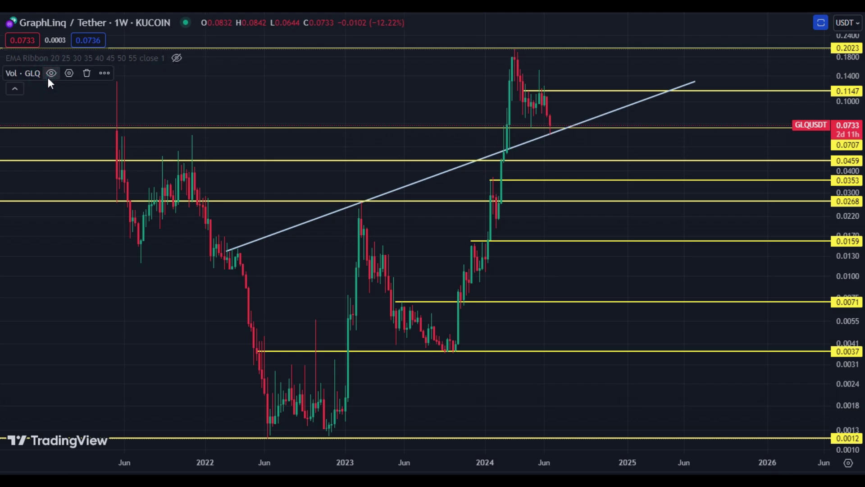
pyautogui.click(49, 76)
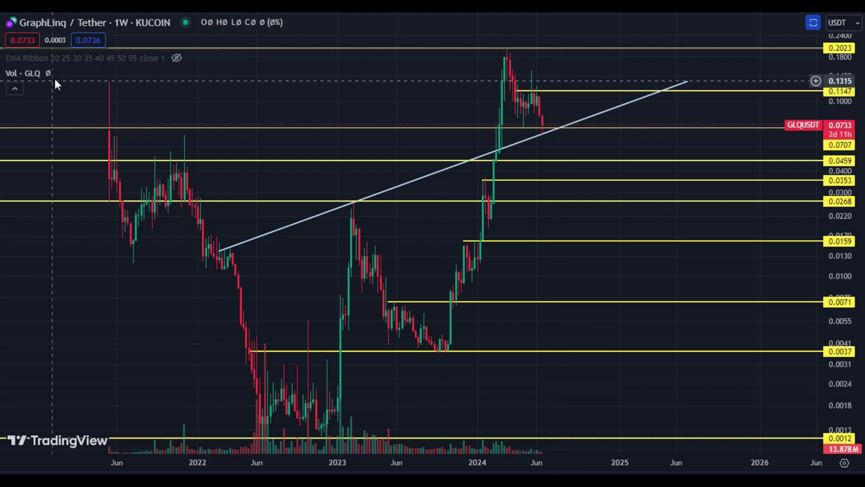
pyautogui.moveTo(37, 76)
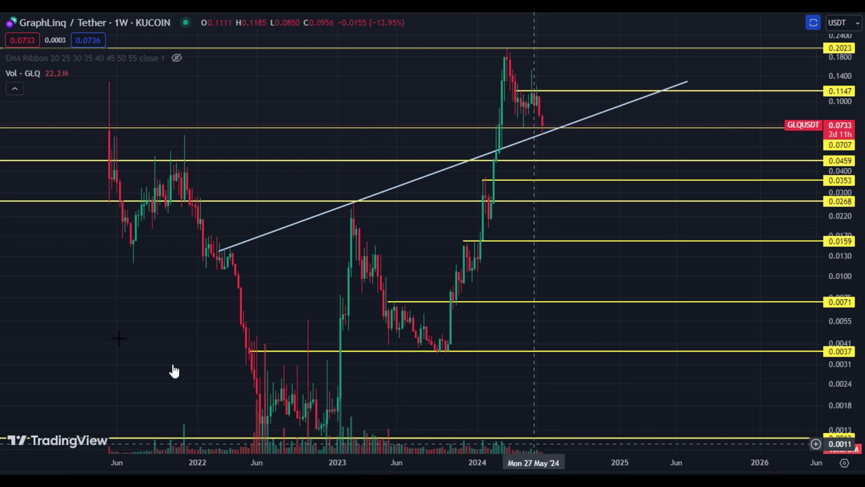
pyautogui.click(52, 73)
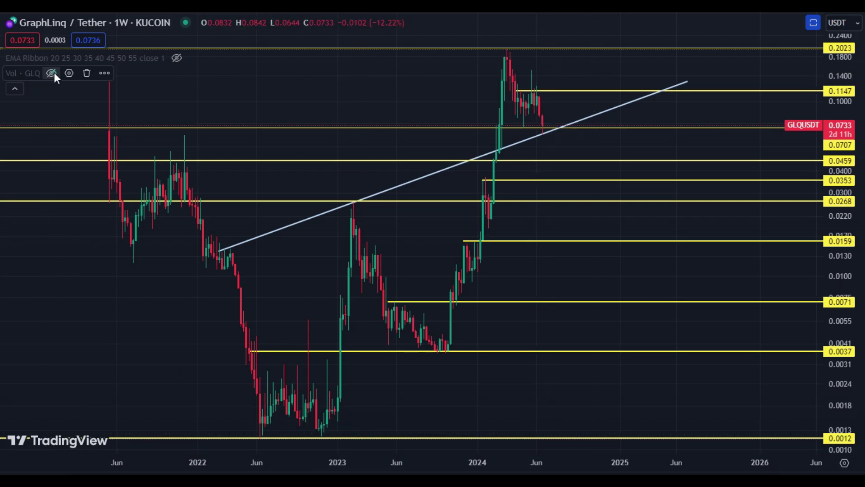
# Show the EMA Ribbon and circle where it meets the latest candles.
pyautogui.click(176, 59)
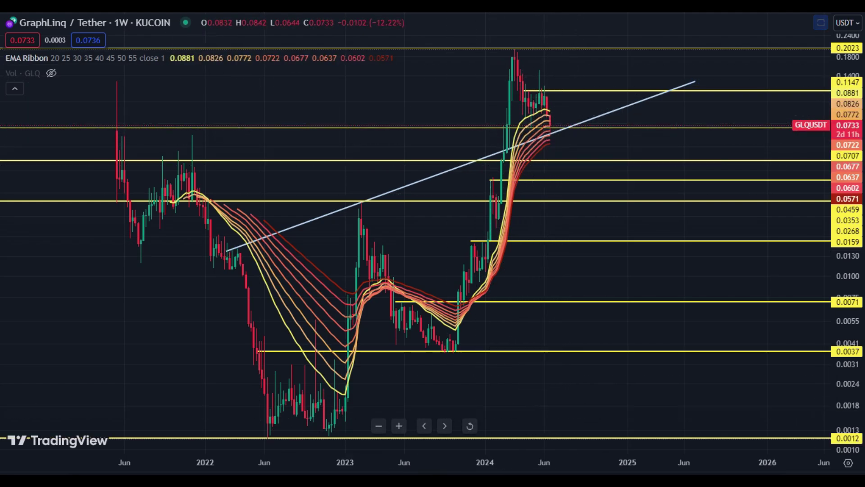
pyautogui.moveTo(549, 149)
pyautogui.mouseDown()
pyautogui.moveTo(579, 127)
pyautogui.moveTo(561, 113)
pyautogui.moveTo(528, 116)
pyautogui.moveTo(520, 126)
pyautogui.moveTo(529, 151)
pyautogui.moveTo(553, 151)
pyautogui.mouseUp()
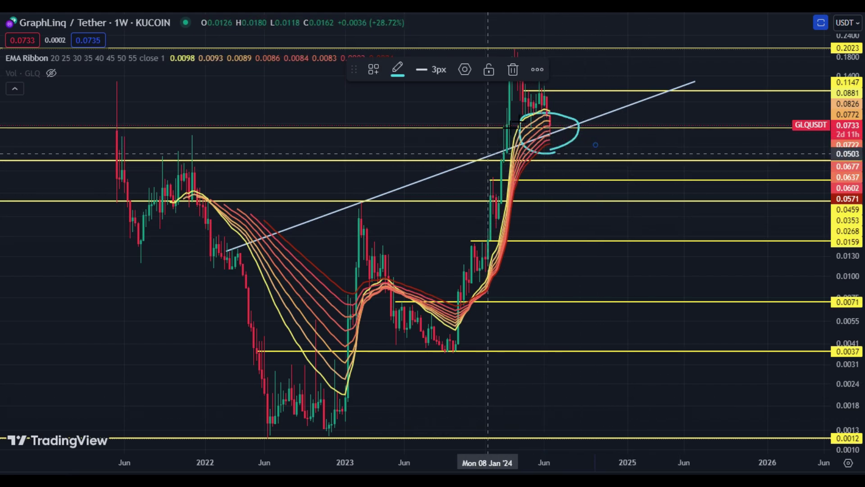
pyautogui.click(554, 139)
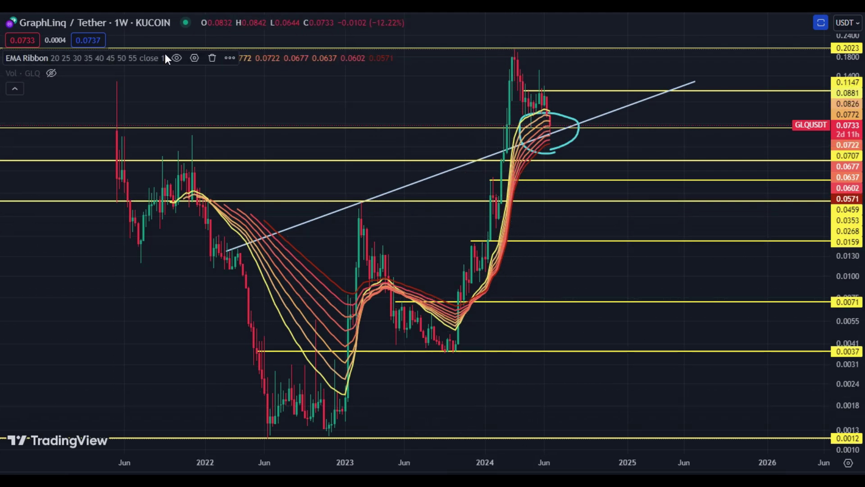
# Hide the EMA Ribbon, collapse the indicator legend and delete the cyan circle.
pyautogui.click(176, 57)
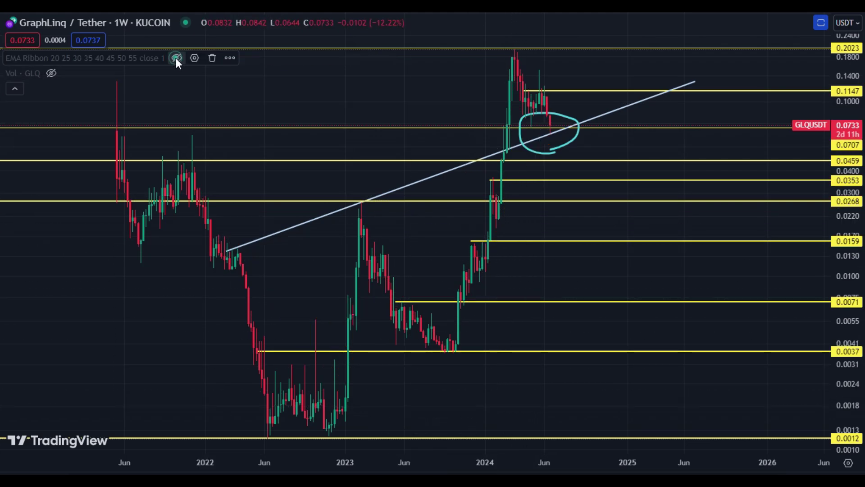
pyautogui.click(14, 90)
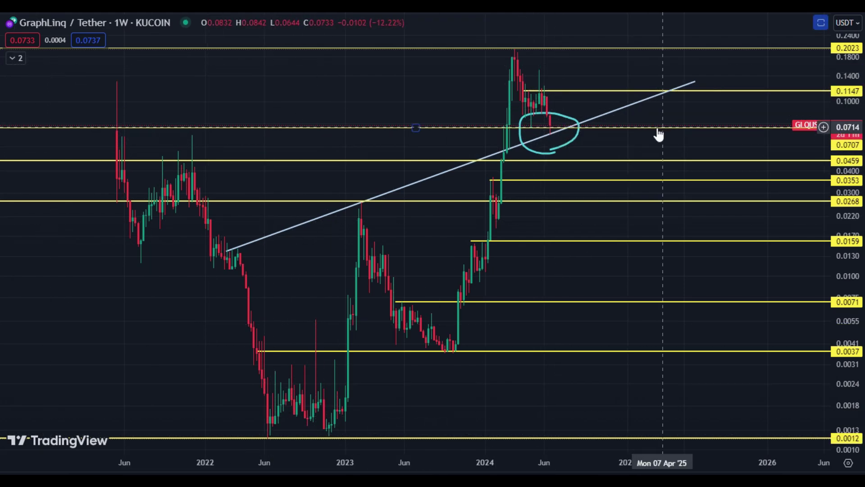
pyautogui.click(579, 130)
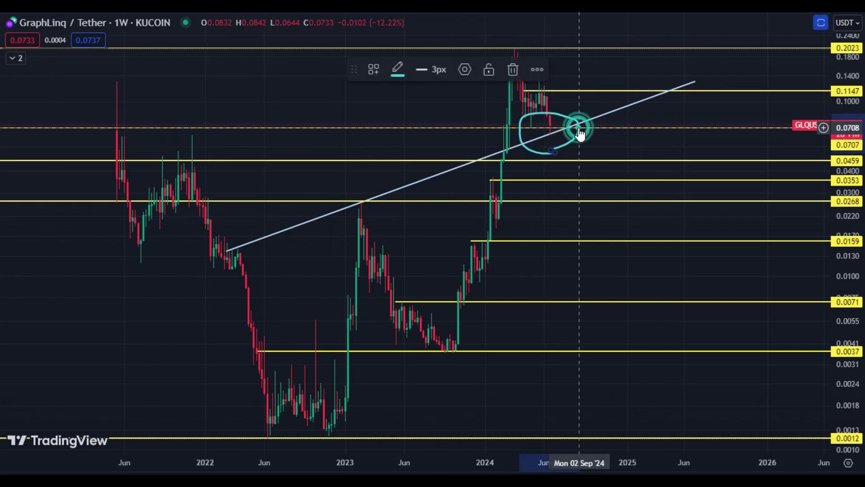
pyautogui.click(512, 69)
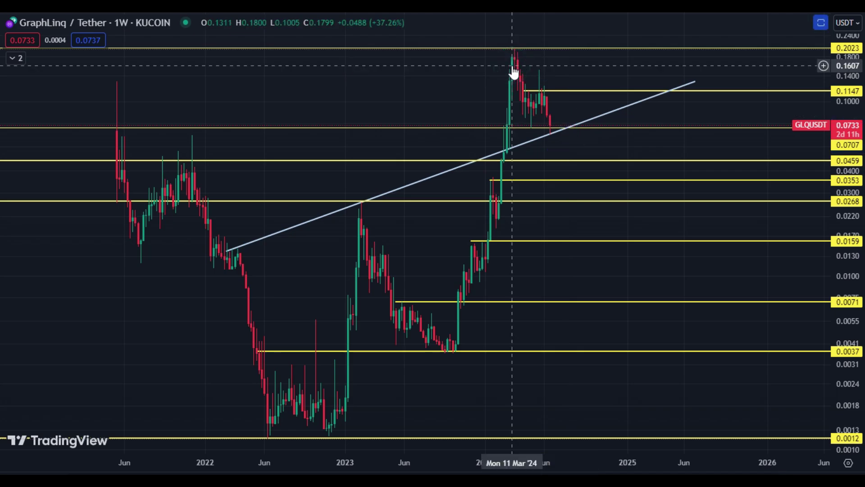
# Add a MACD pane, then maximize the price chart so MACD stays hidden.
pyautogui.click(820, 21)
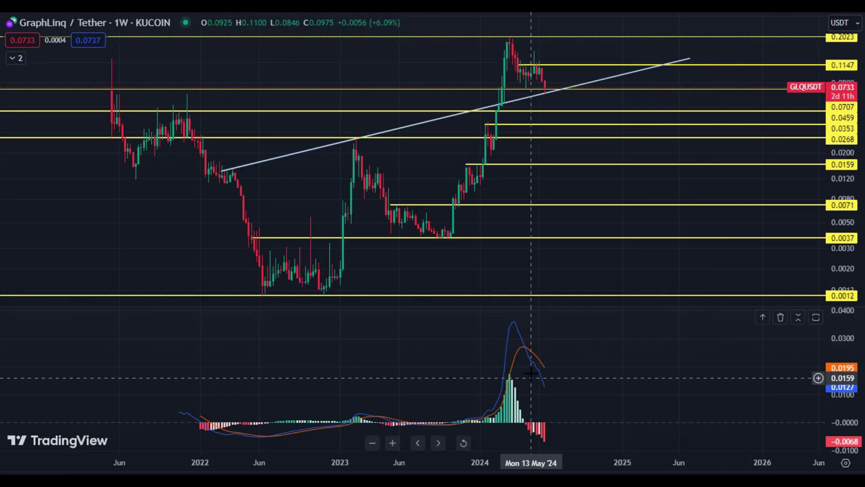
pyautogui.click(817, 317)
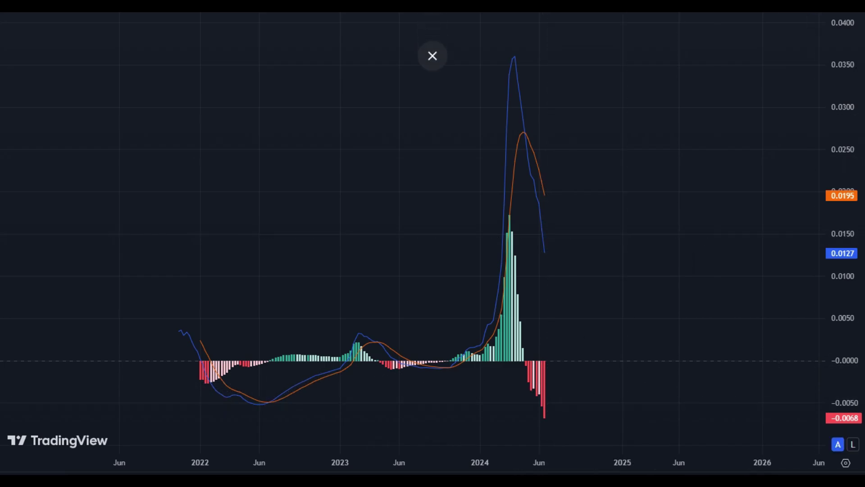
pyautogui.click(816, 23)
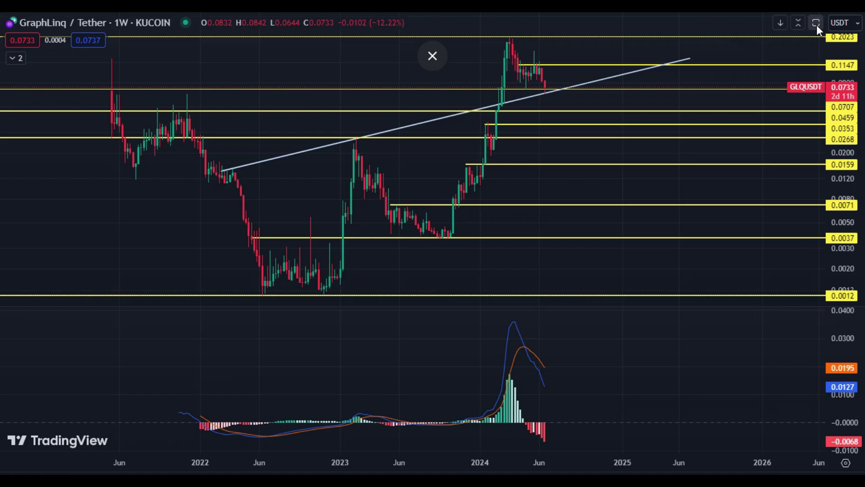
pyautogui.click(815, 24)
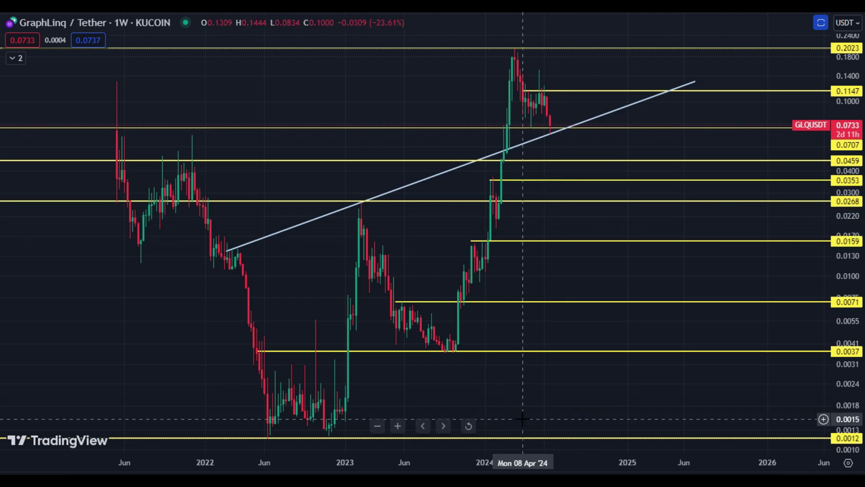
# Draw a Fibonacci retracement from the 0.0036 low to the 0.2014 high.
pyautogui.click(453, 350)
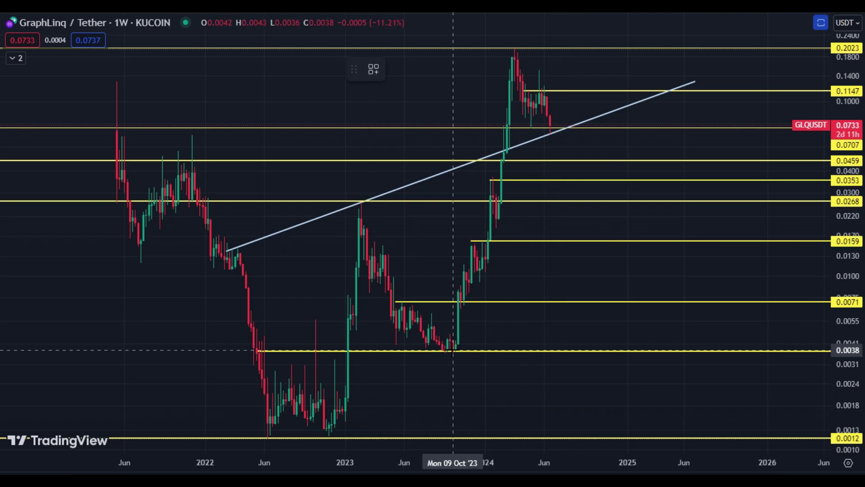
pyautogui.click(452, 351)
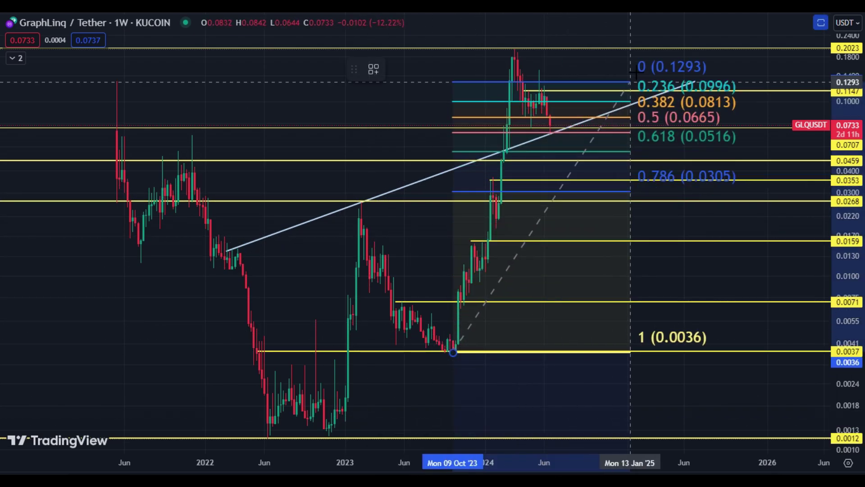
pyautogui.click(670, 49)
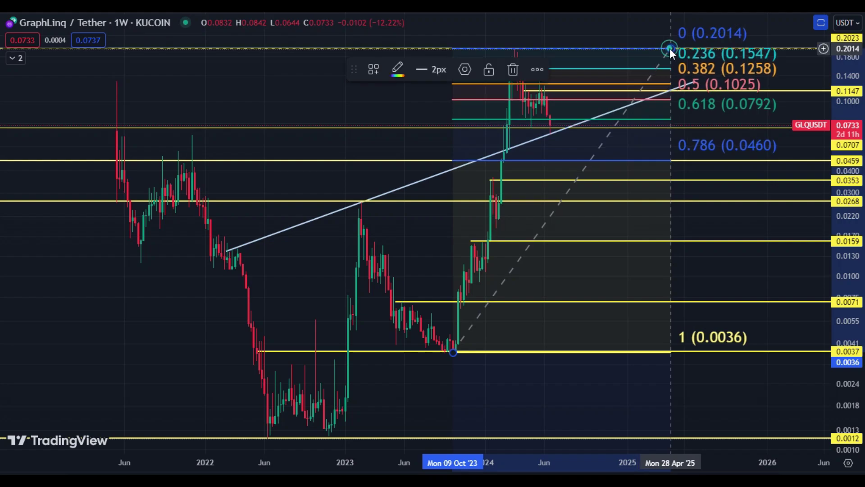
pyautogui.click(719, 220)
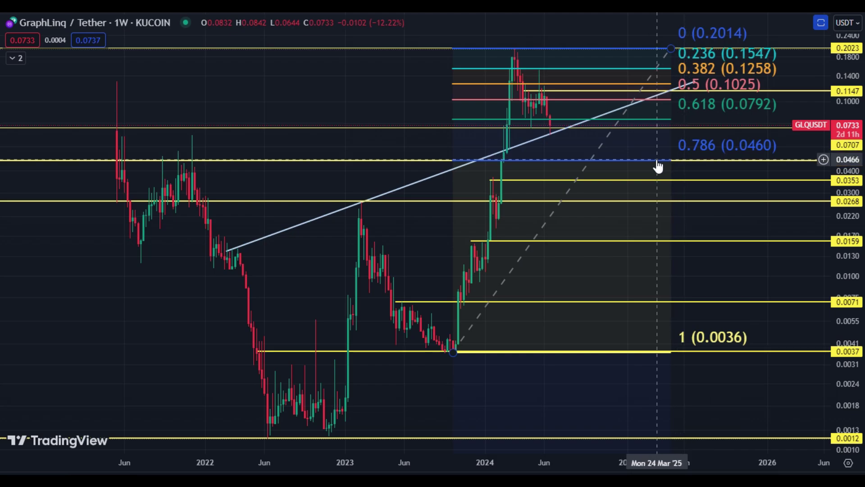
# Place price labels 0.0462 and 0.0264 at the fib levels, then delete the retracement.
pyautogui.moveTo(719, 191); pyautogui.dragTo(625, 198)
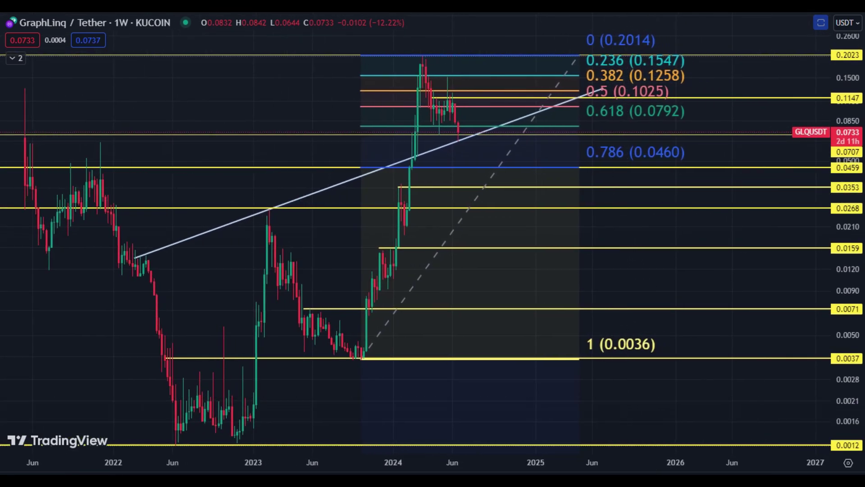
pyautogui.click(737, 166)
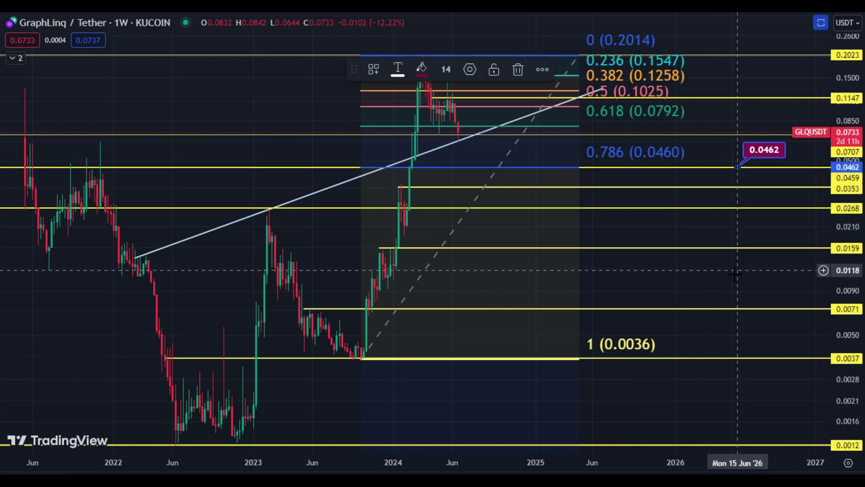
pyautogui.click(716, 274)
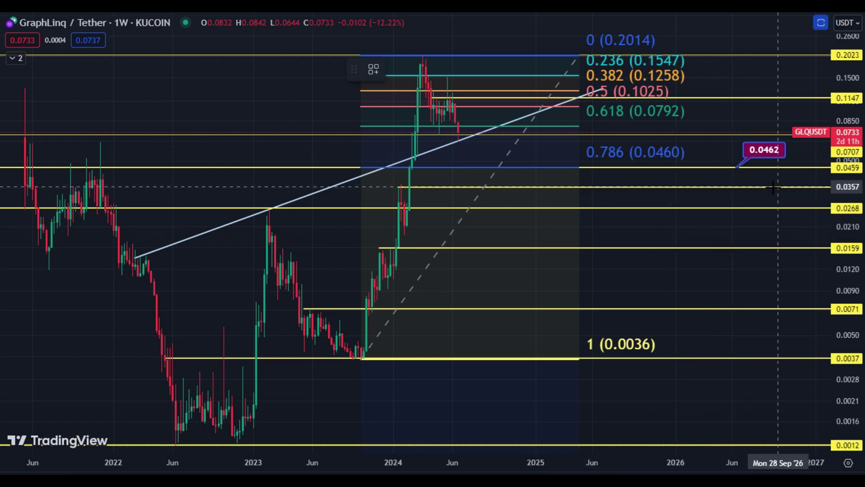
pyautogui.click(738, 208)
pyautogui.click(757, 224)
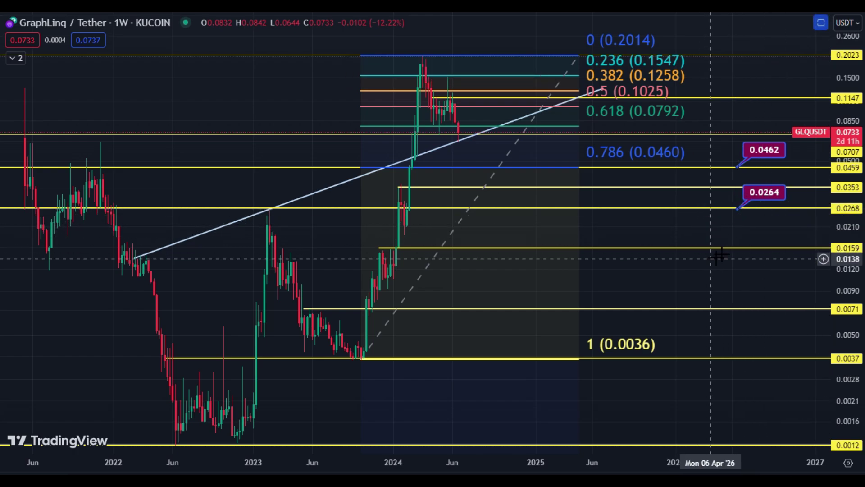
pyautogui.click(578, 58)
pyautogui.click(510, 69)
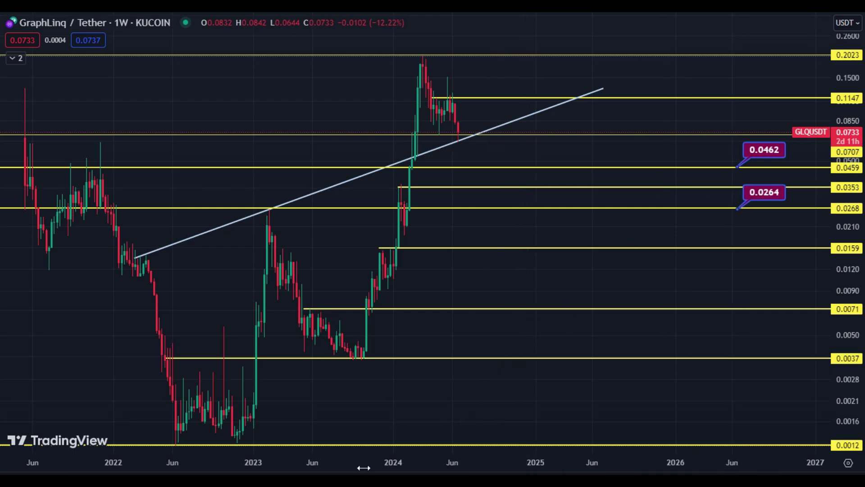
# Place a 0.0157 price label on the 0.0159 yellow level.
pyautogui.click(734, 248)
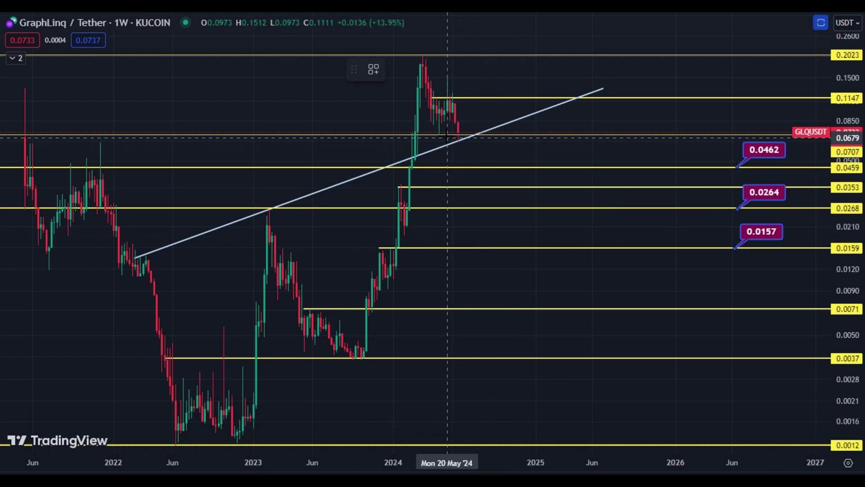
# Draw a horizontal ray at 0.0837 and colour it green.
pyautogui.click(426, 120)
pyautogui.click(575, 179)
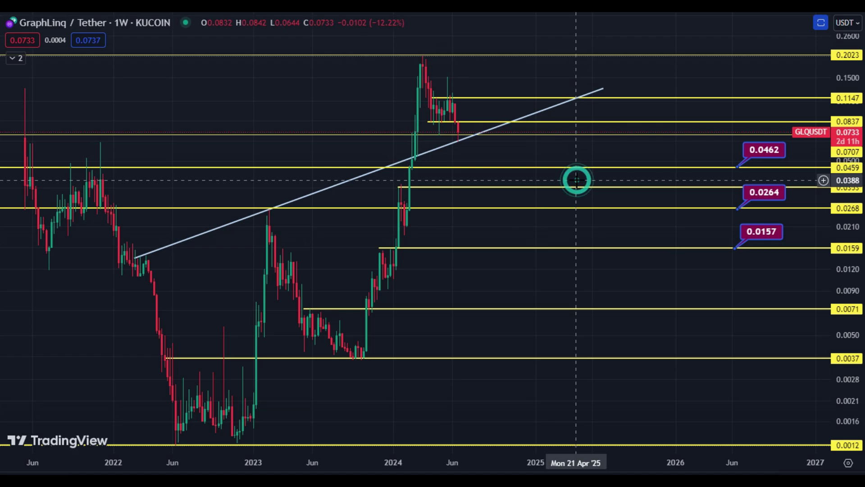
pyautogui.click(536, 121)
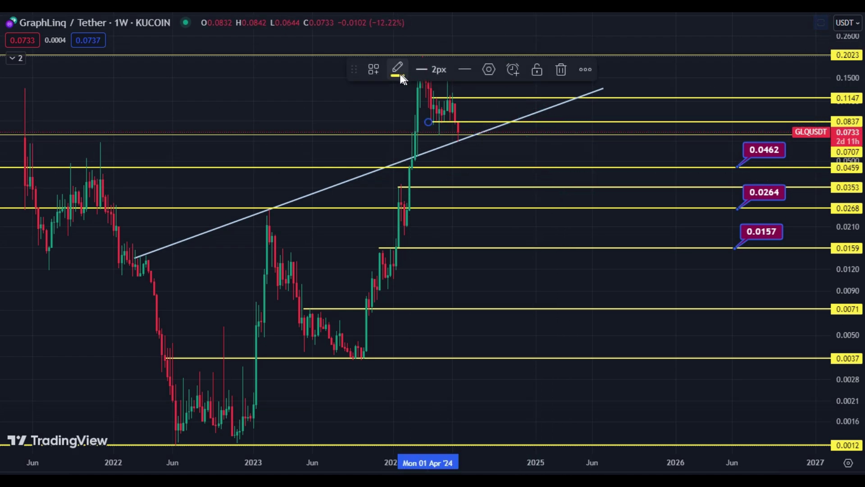
pyautogui.click(398, 72)
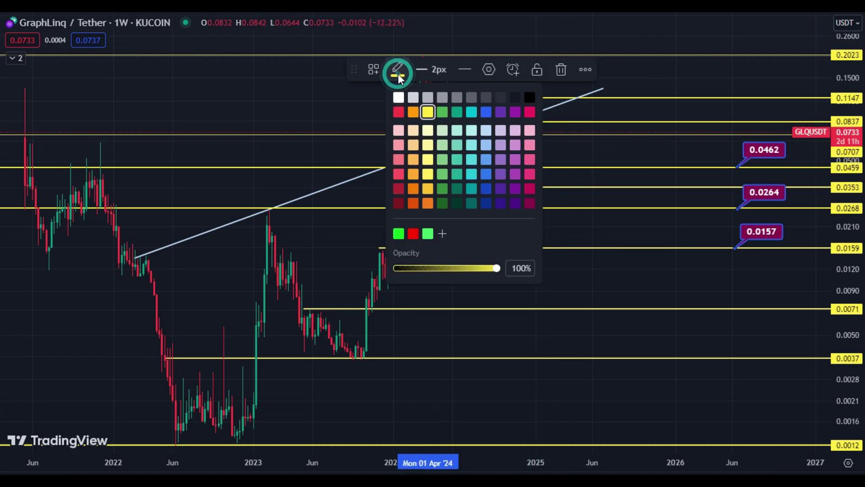
pyautogui.click(529, 111)
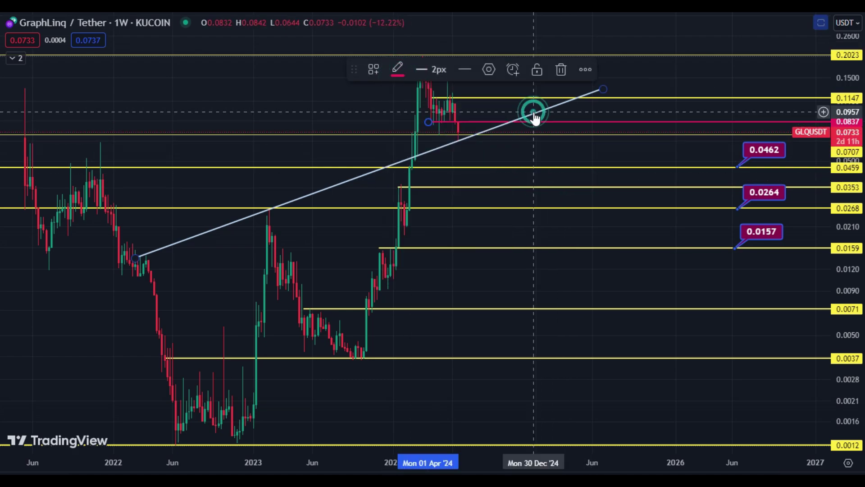
pyautogui.click(398, 68)
pyautogui.click(395, 235)
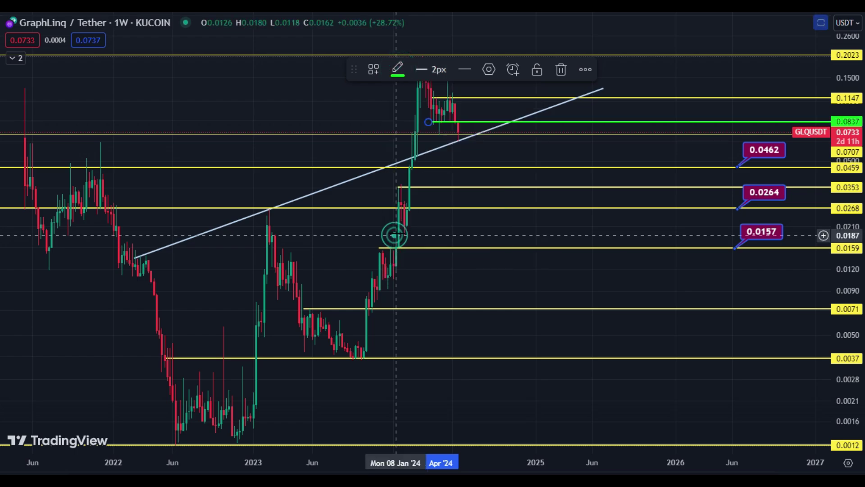
pyautogui.click(630, 82)
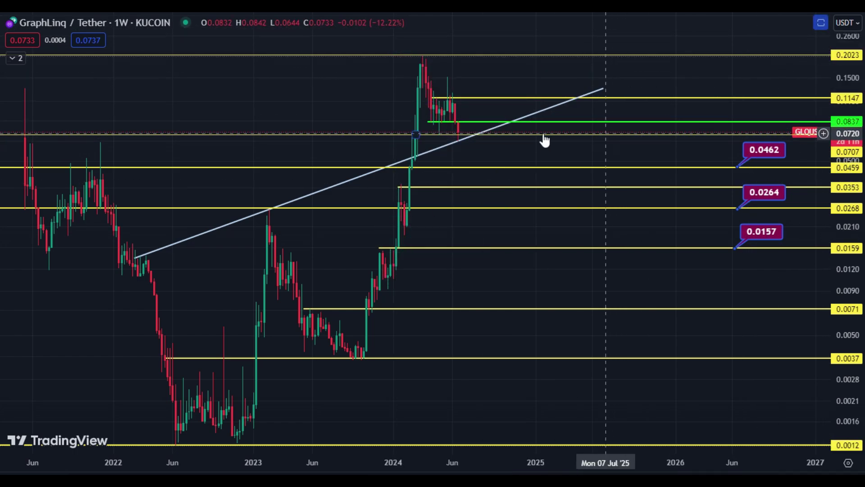